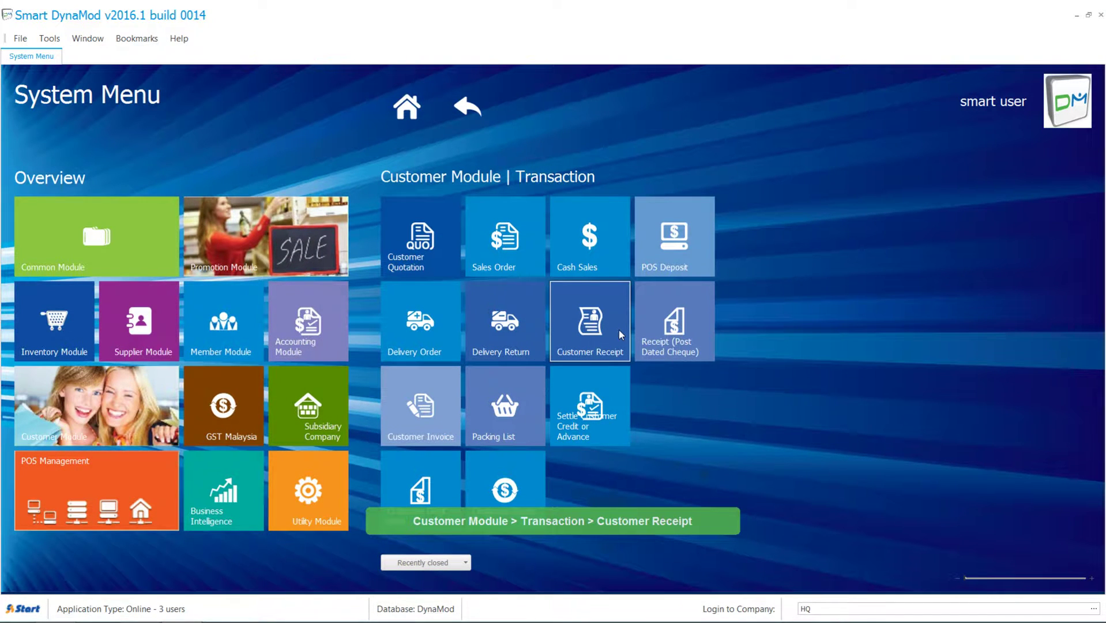
# Start a new customer receipt and select JOEY as its customer.
pyautogui.click(618, 331)
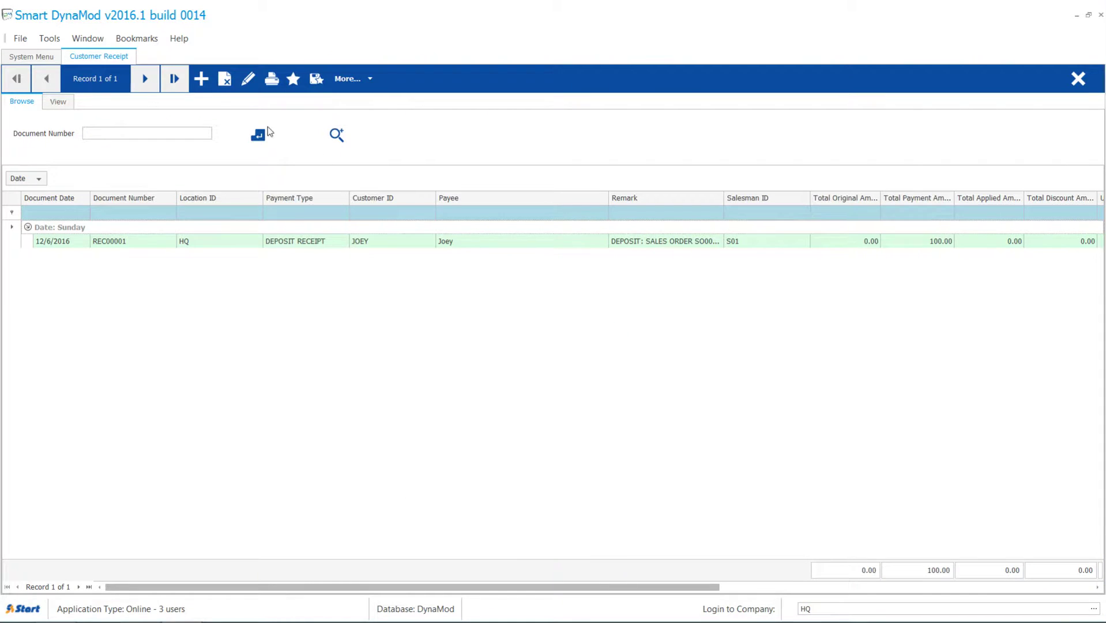
pyautogui.click(200, 78)
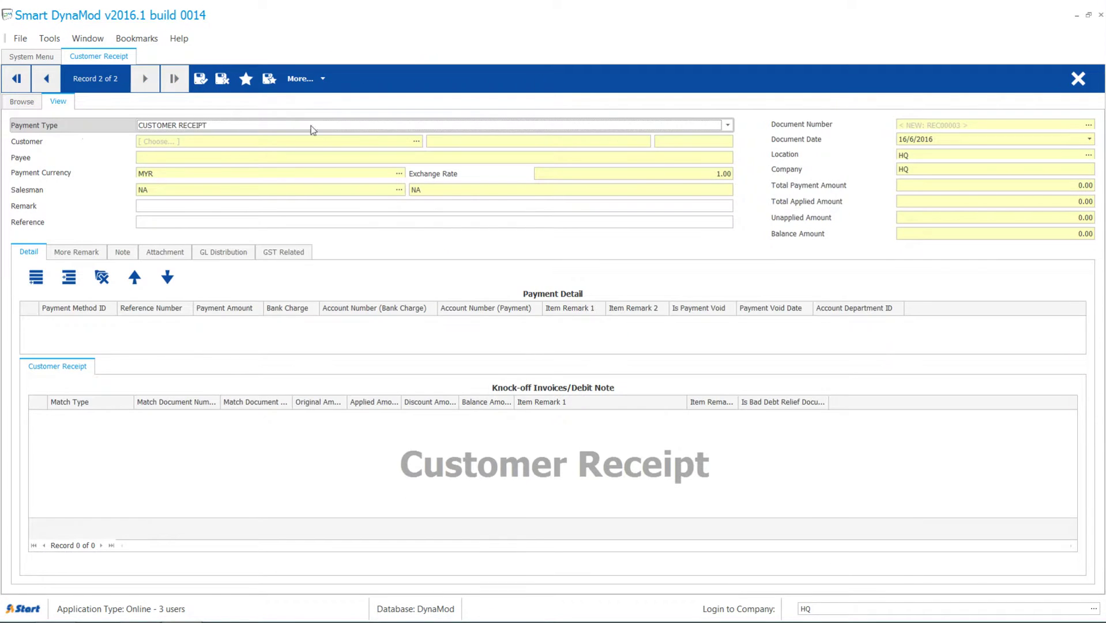
pyautogui.click(417, 143)
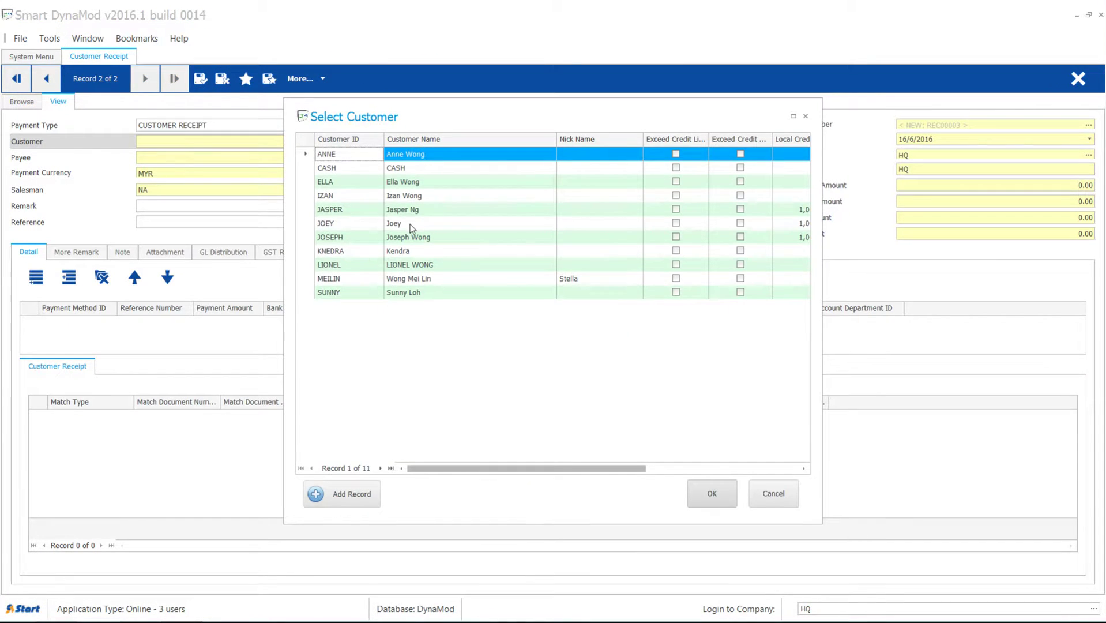
pyautogui.click(410, 223)
pyautogui.doubleClick(409, 223)
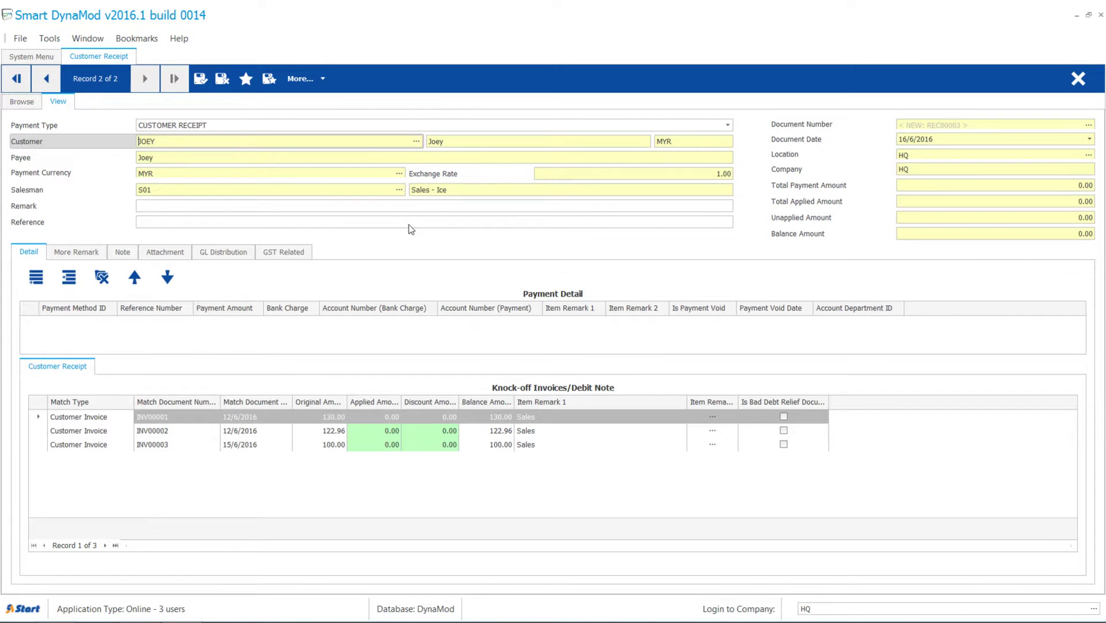
# Add a CHEQUE payment line: reference 332356, amount 352.96, bank charge 0.50.
pyautogui.click(36, 276)
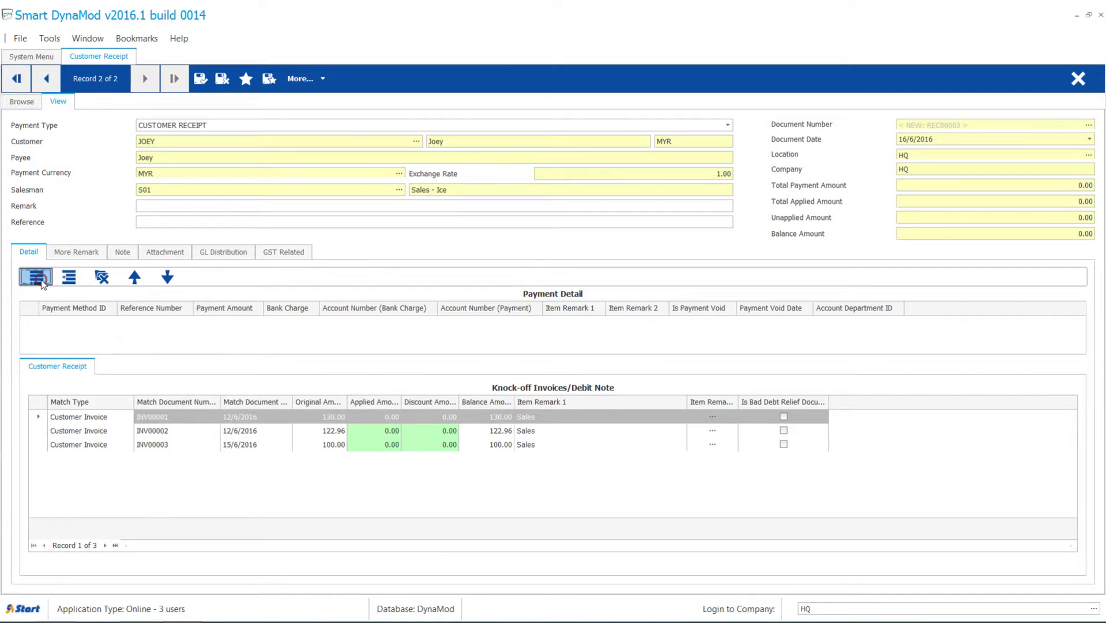
pyautogui.click(109, 324)
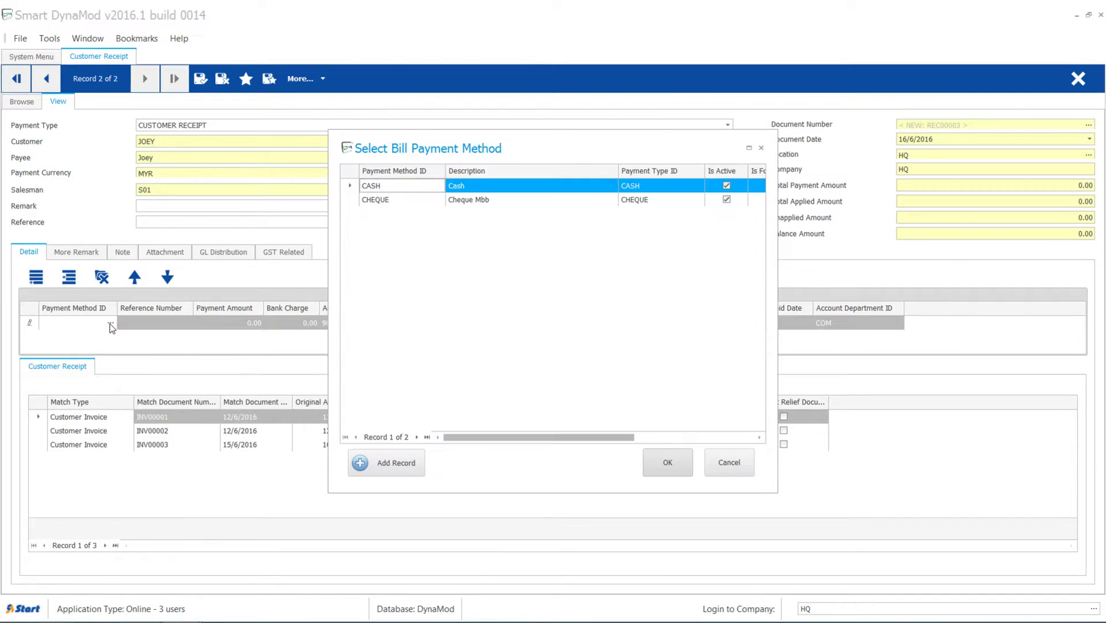
pyautogui.doubleClick(380, 199)
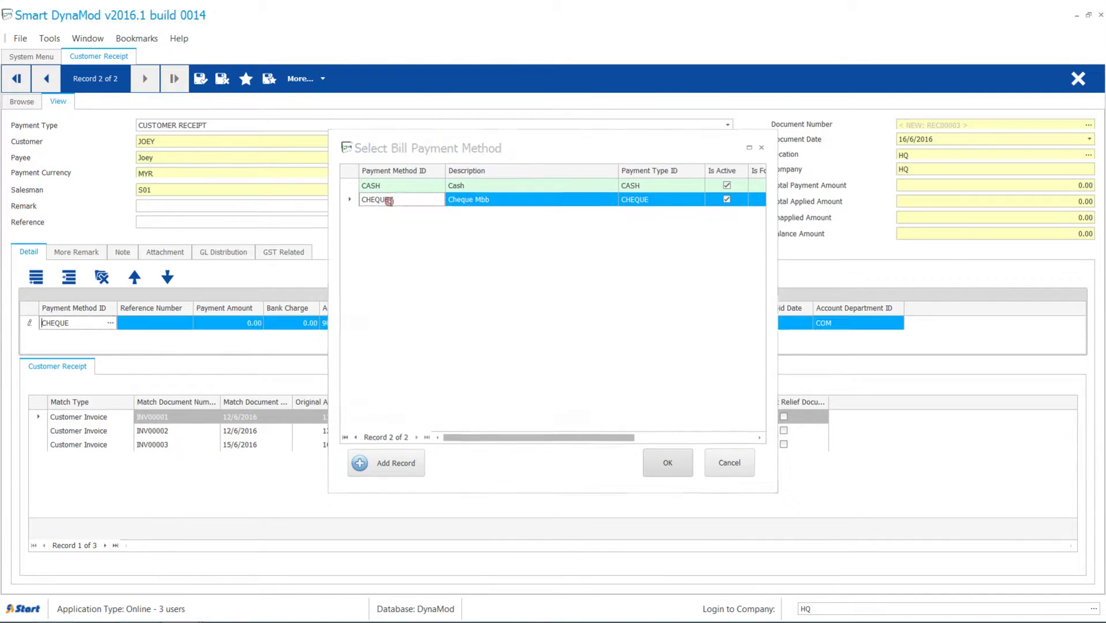
pyautogui.click(175, 323)
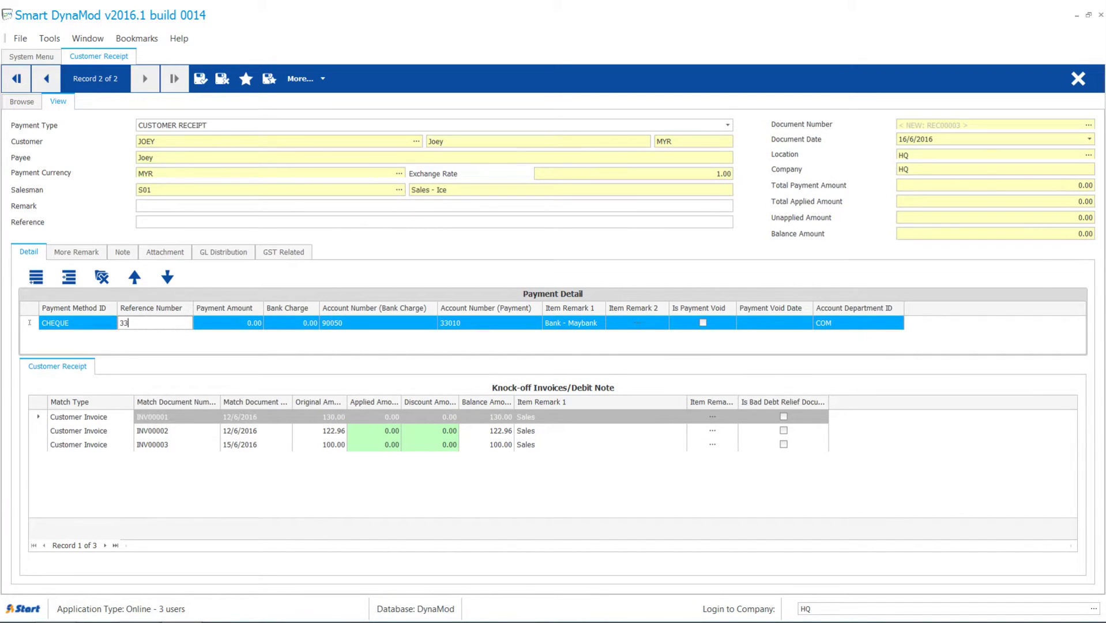
pyautogui.write('332356')
pyautogui.click(246, 324)
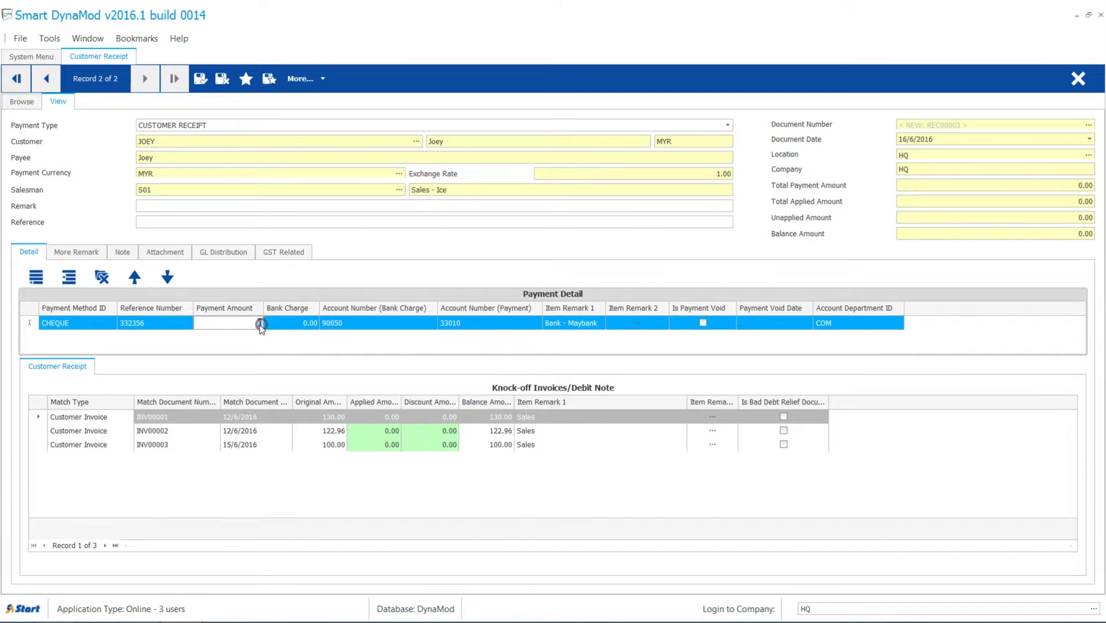
pyautogui.write('352.96')
pyautogui.press('Tab')
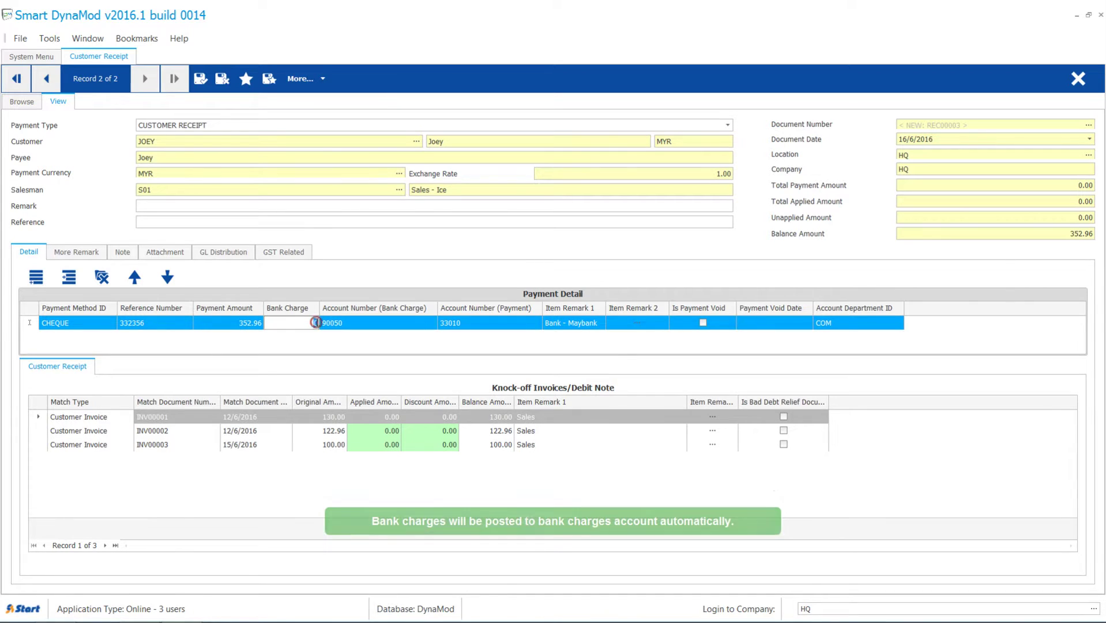
pyautogui.write('0.50')
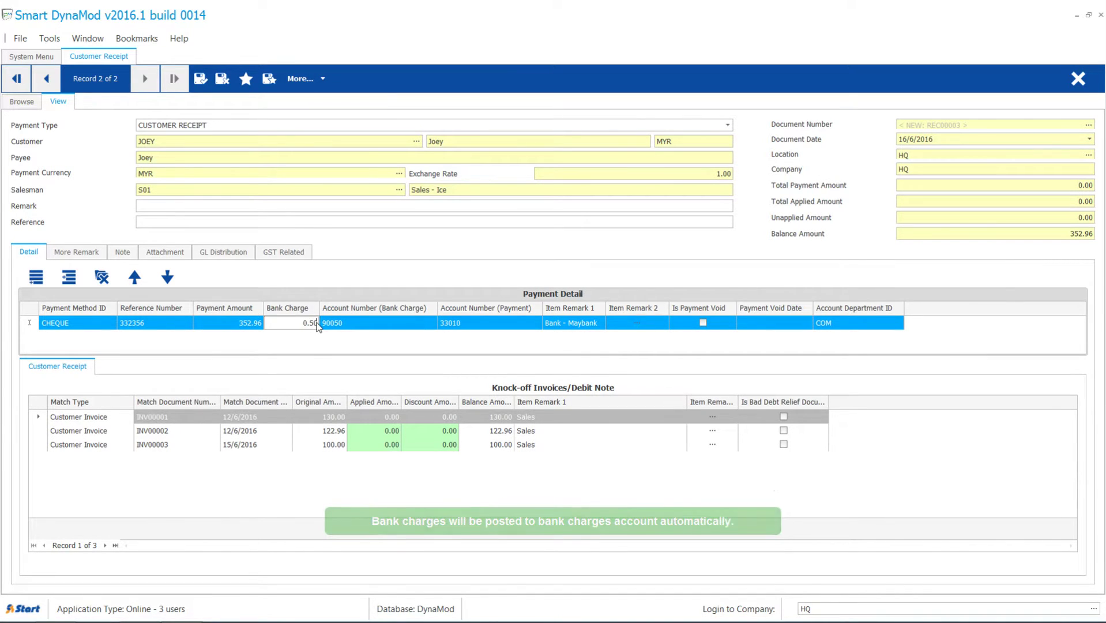
pyautogui.click(397, 323)
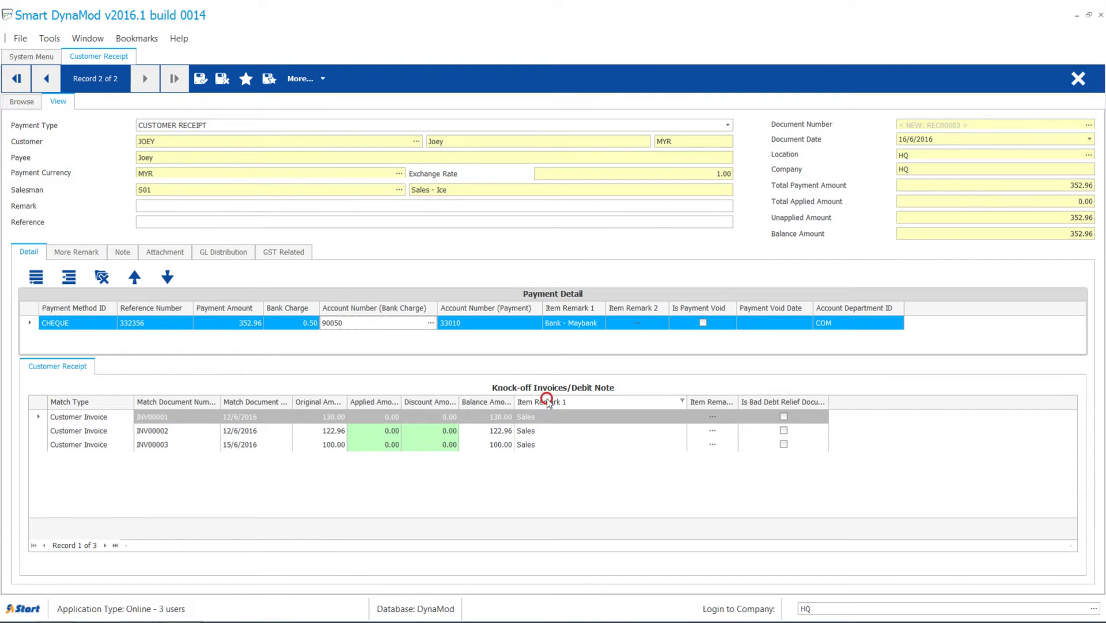
# Knock off INV00001, INV00002 and INV00003 in full (130.00, 122.96, 100.00), then save the receipt.
pyautogui.click(547, 403)
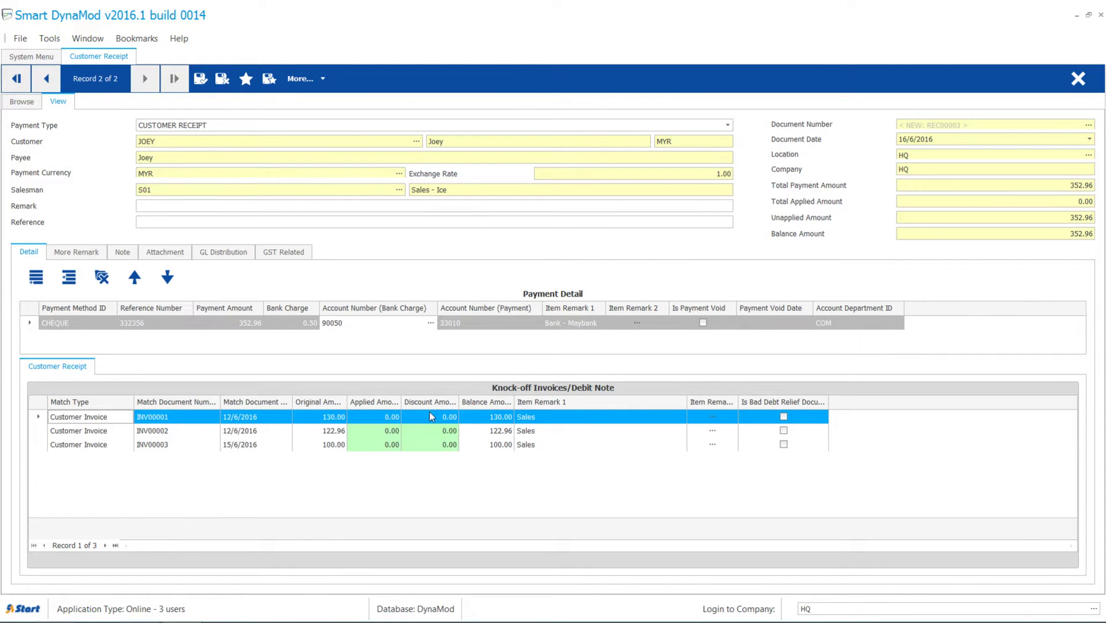
pyautogui.doubleClick(382, 418)
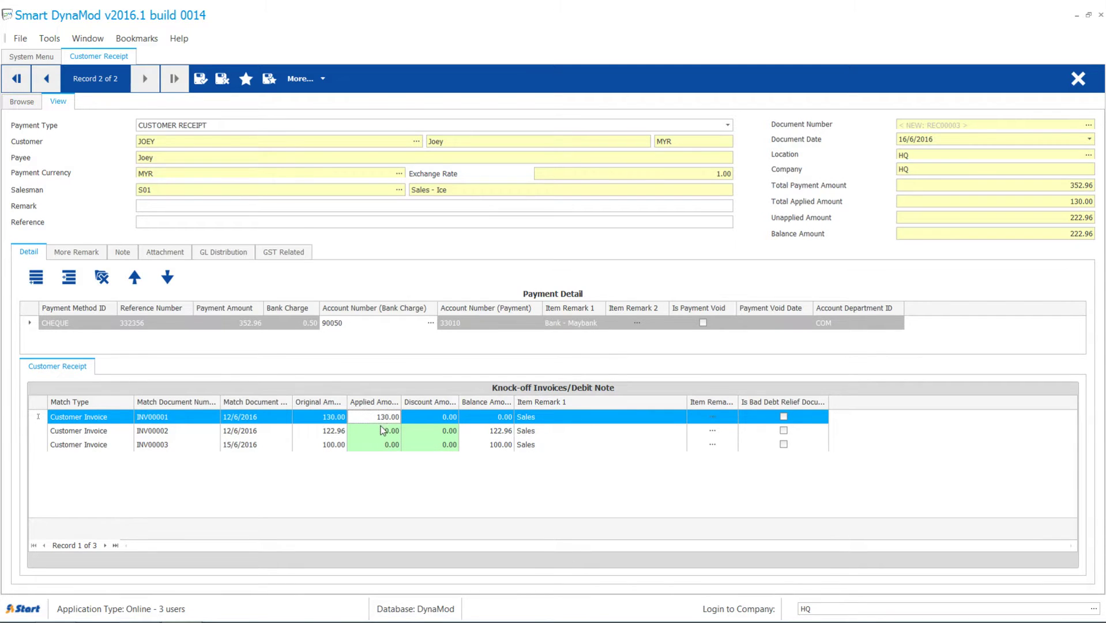
pyautogui.doubleClick(382, 431)
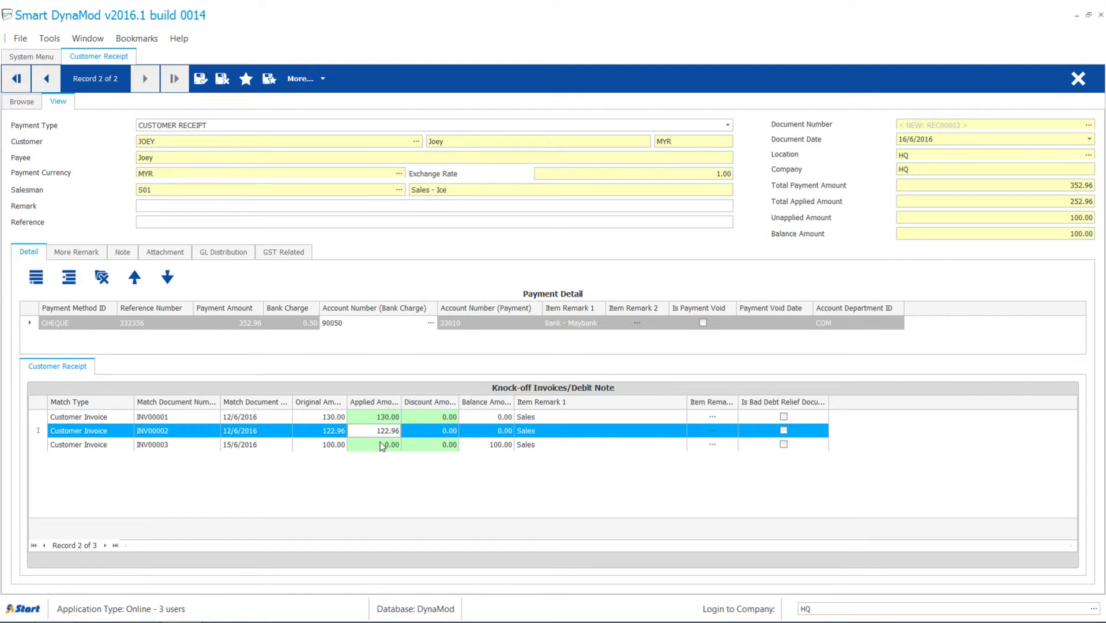
pyautogui.doubleClick(385, 444)
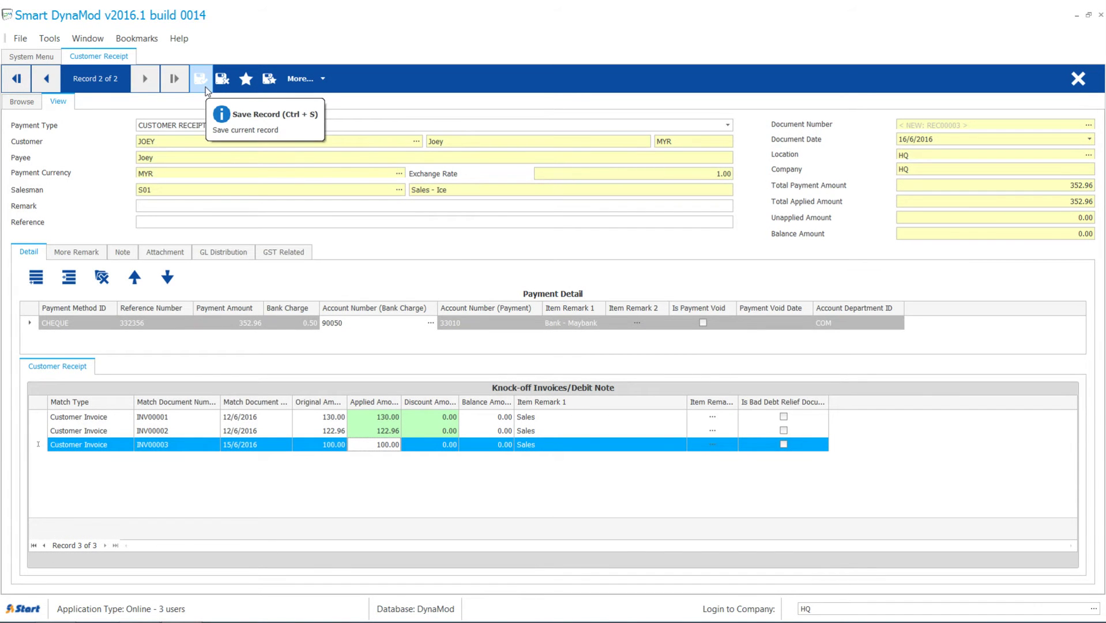
pyautogui.click(206, 87)
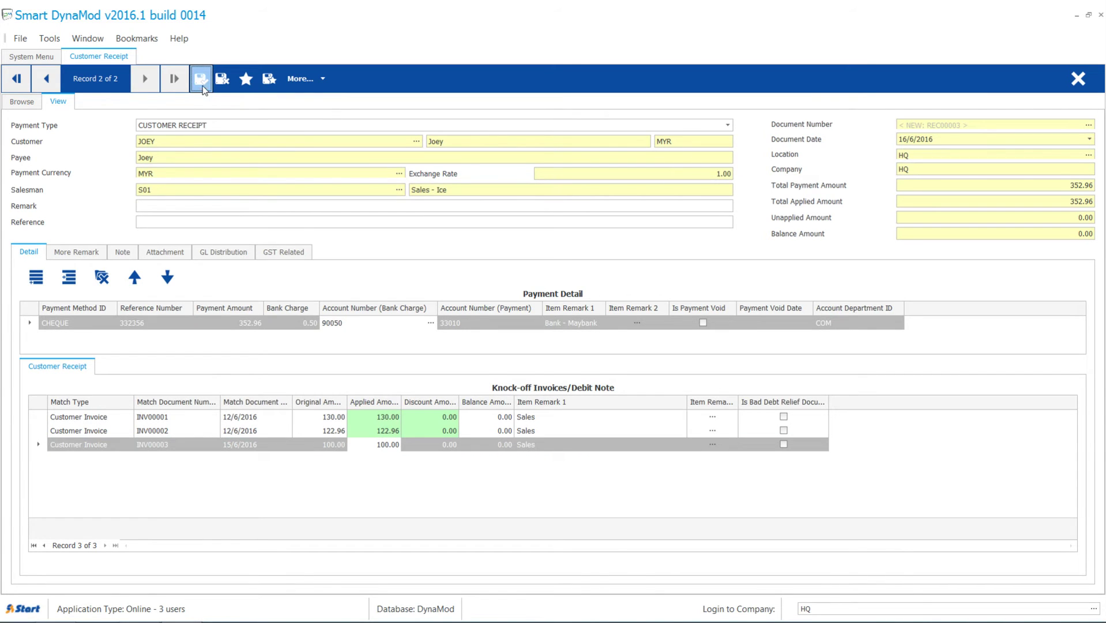